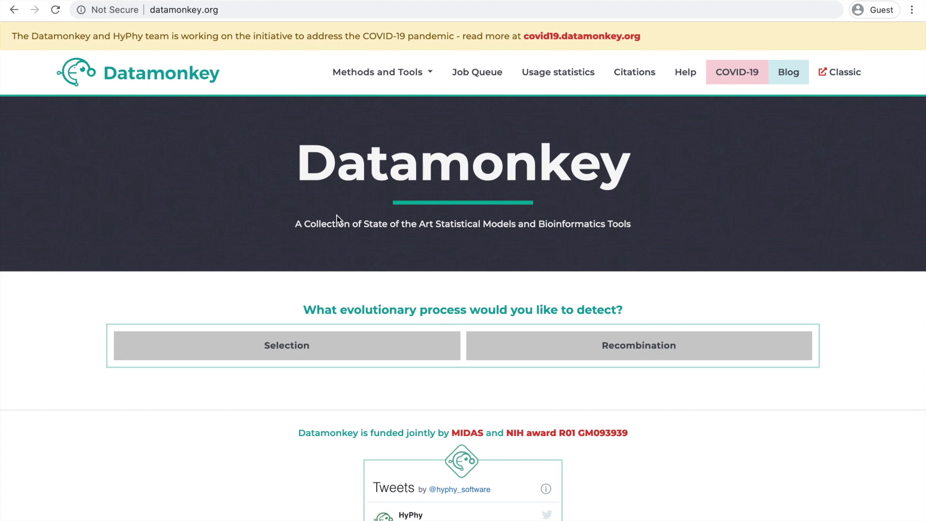
Open the SLAC method and choose HIV-env.fasta as the alignment file to analyse
click(410, 73)
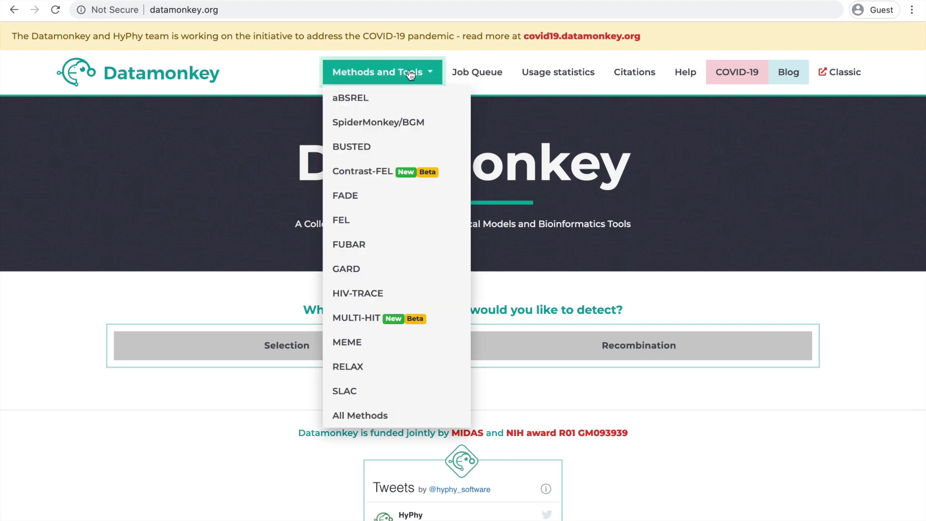
click(361, 397)
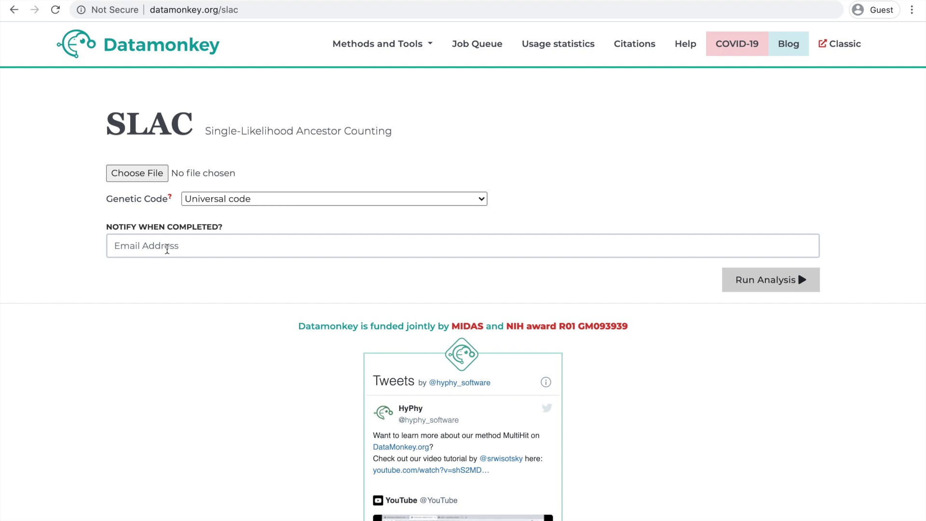
click(160, 177)
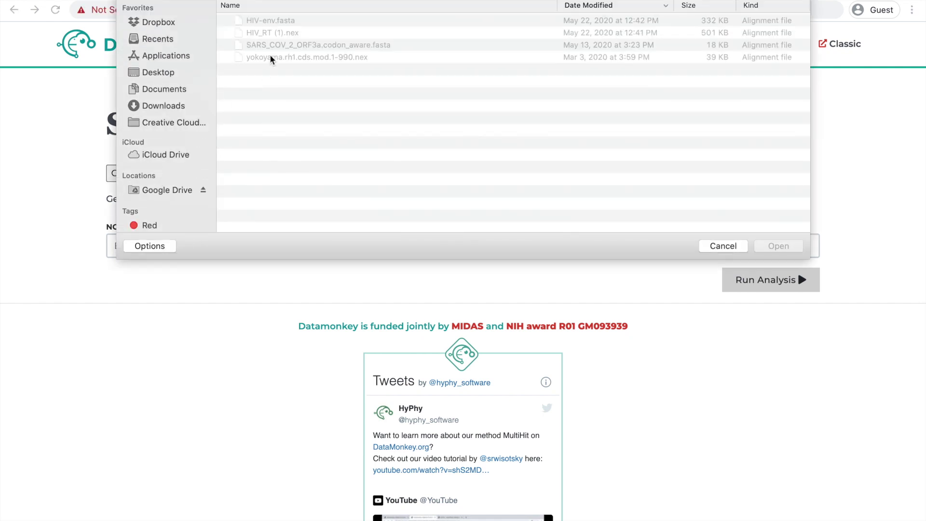
click(291, 22)
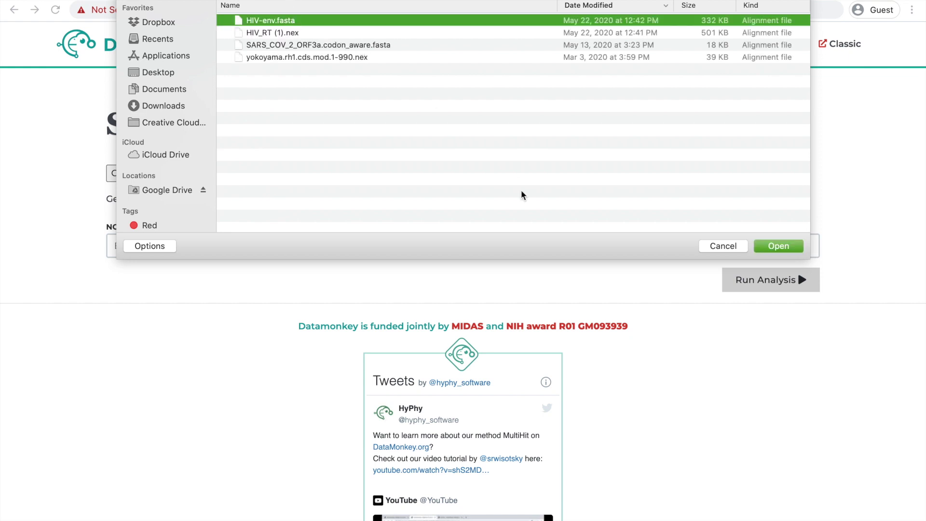
click(778, 247)
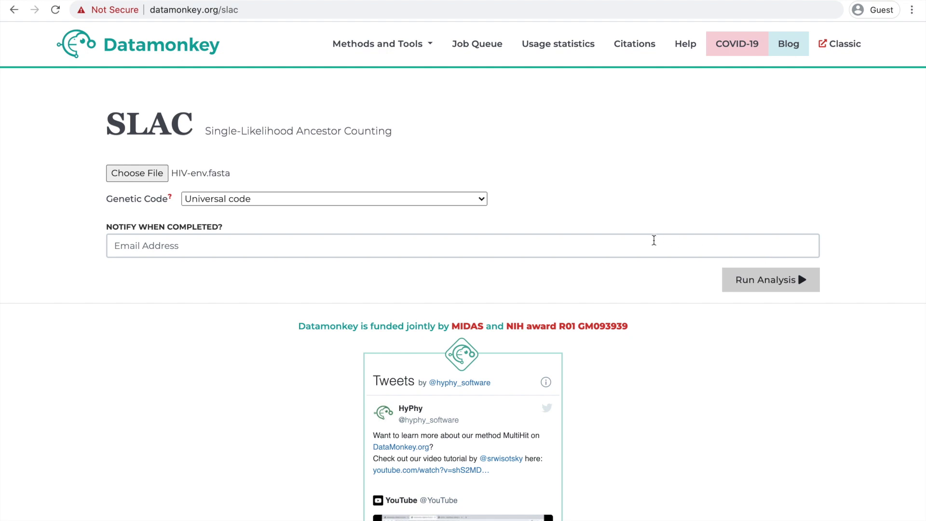
Enter the notification e-mail address and run the SLAC analysis
click(654, 242)
key(super+v)
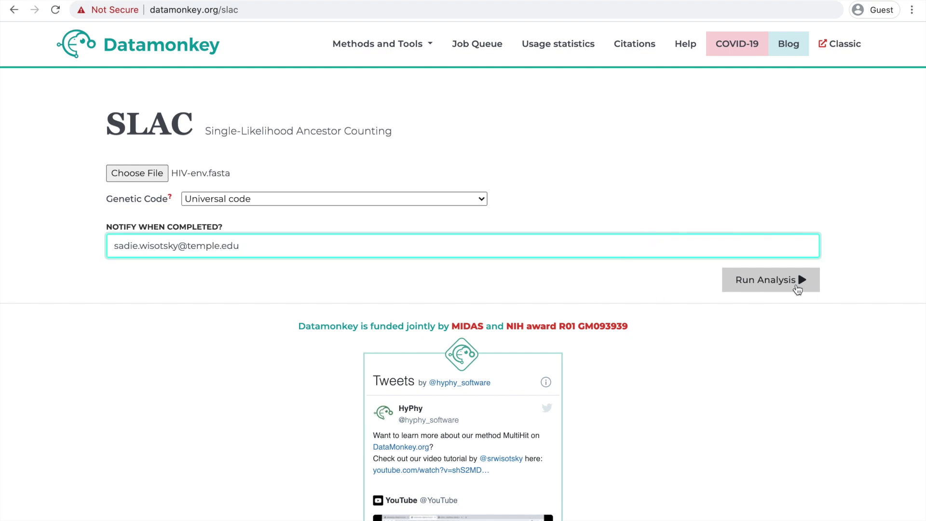
click(777, 289)
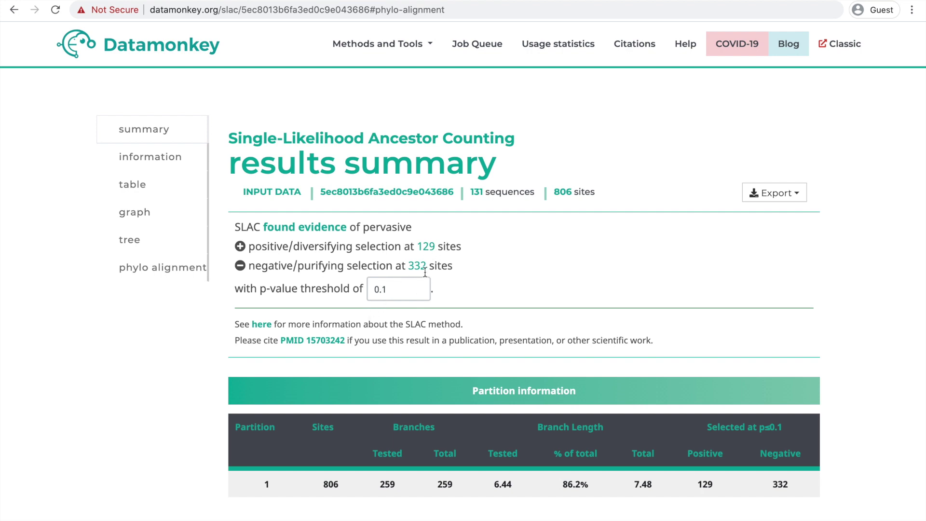
Try a p-value threshold of 0.05 in the results summary and restore it to 0.1
click(401, 289)
key(BackSpace)
text(05)
key(BackSpace)
key(BackSpace)
text(1)
click(476, 291)
Examine the SLAC Site Table's color legend, column descriptions and the sampling interval of site 2's ES value
scroll(419, 258, down, 12)
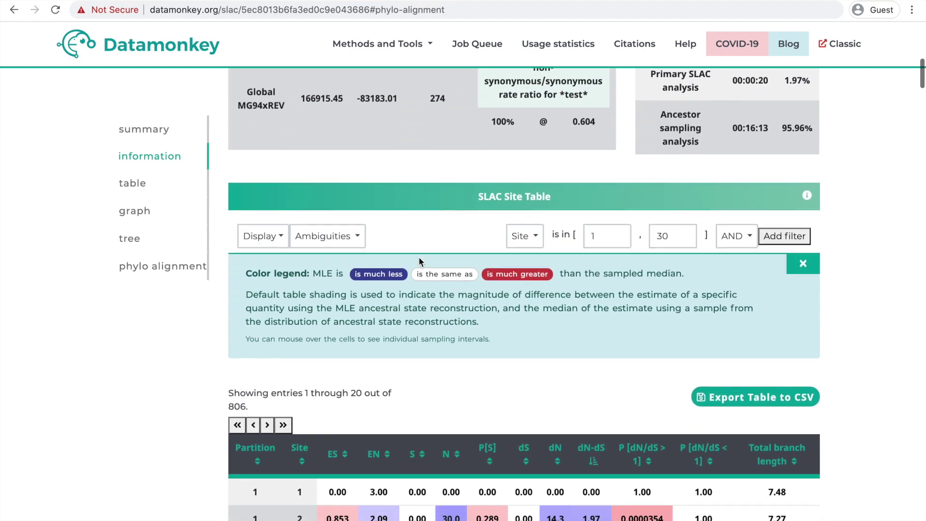
scroll(418, 261, down, 4)
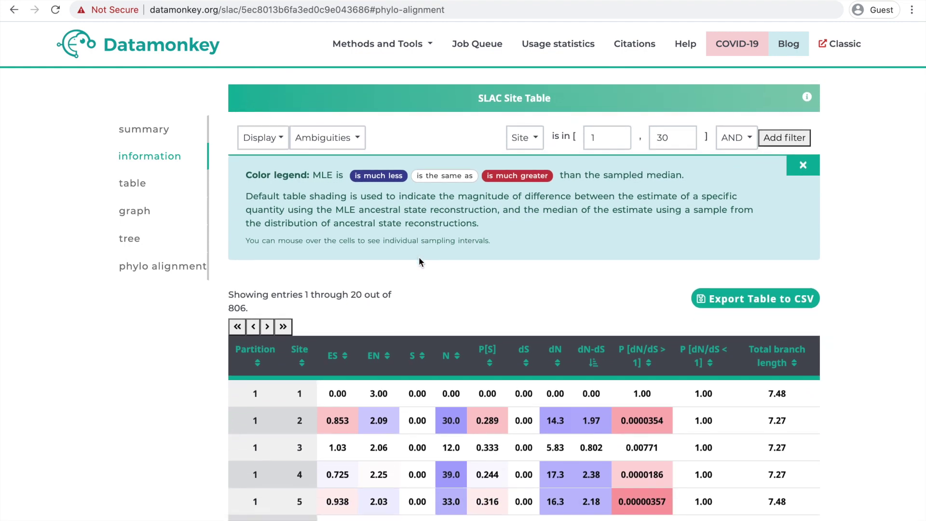
scroll(419, 261, down, 4)
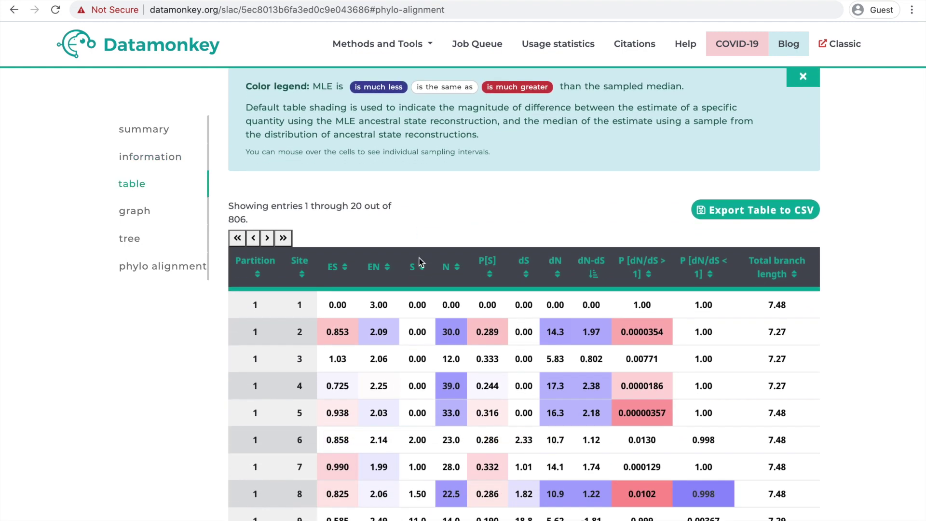
scroll(419, 262, down, 2)
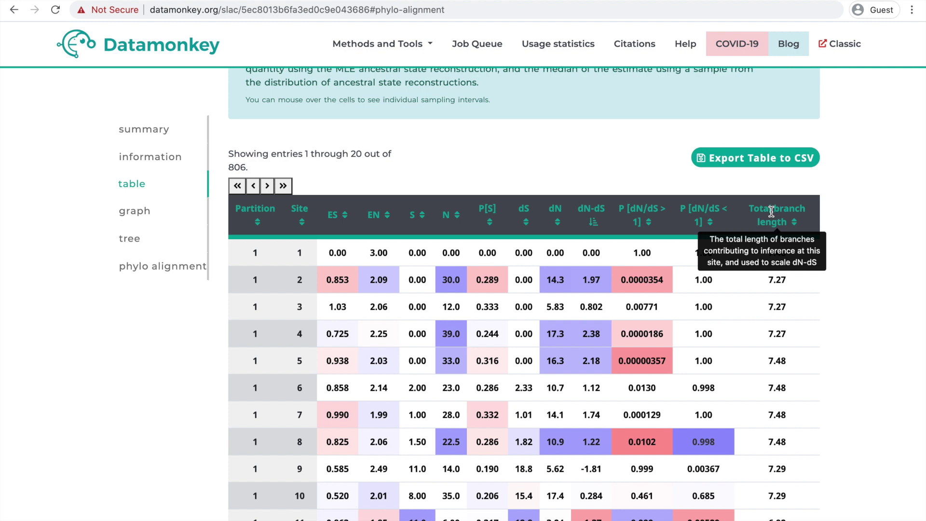
mouse_move(348, 274)
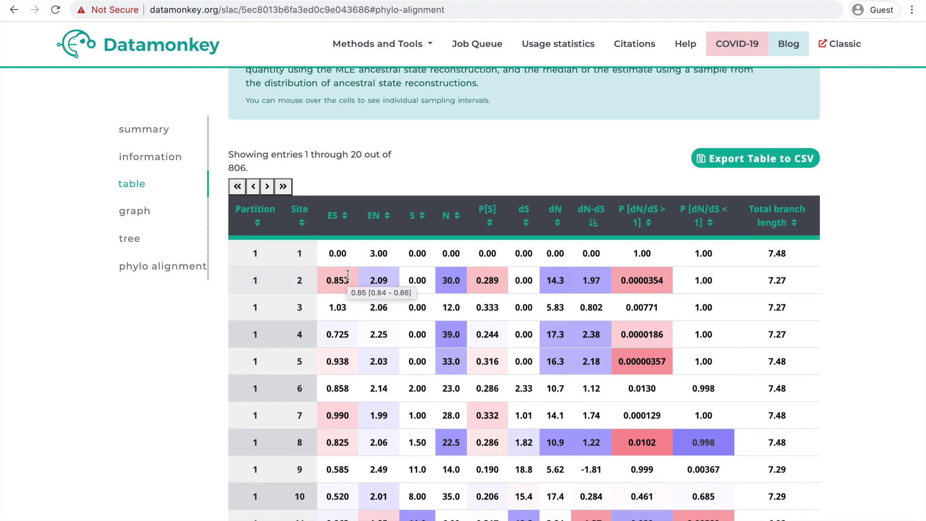
Filter the SLAC Site Table to sites 1 through 30, and remove that filter again
scroll(348, 275, up, 3)
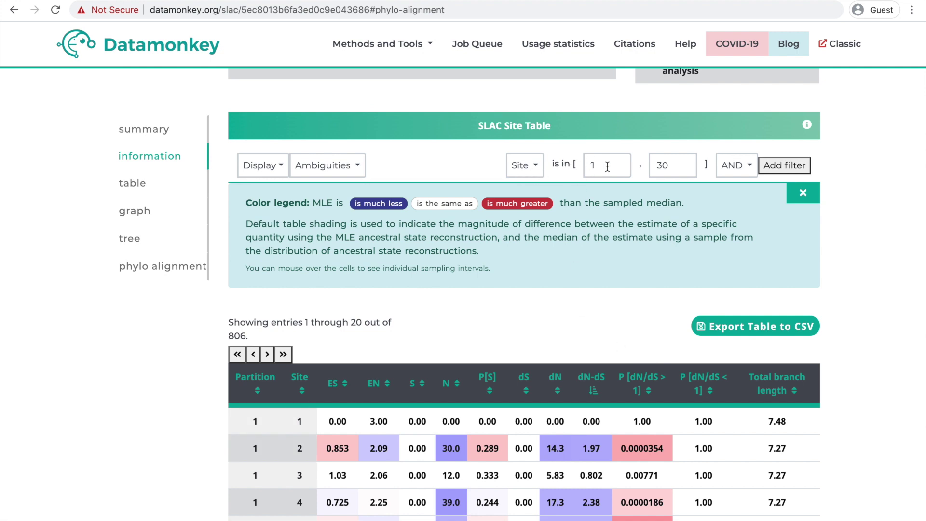
click(785, 165)
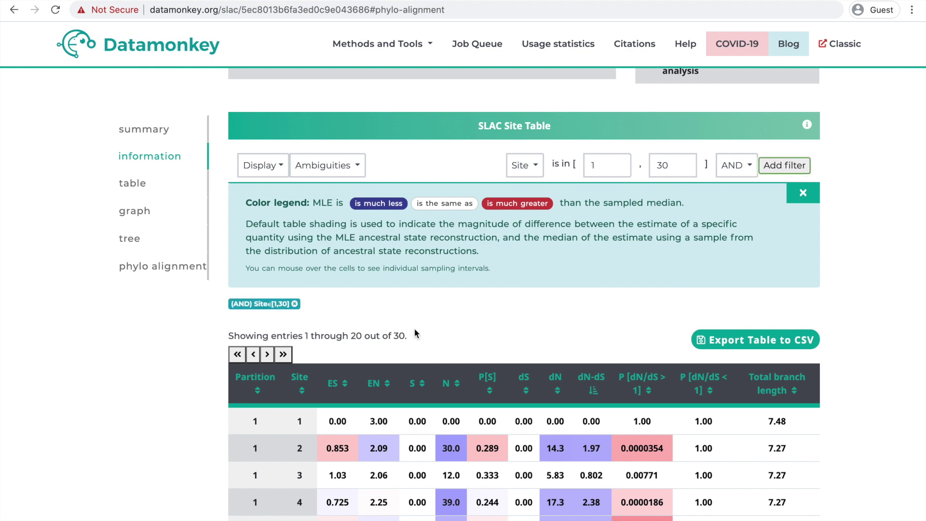
click(294, 304)
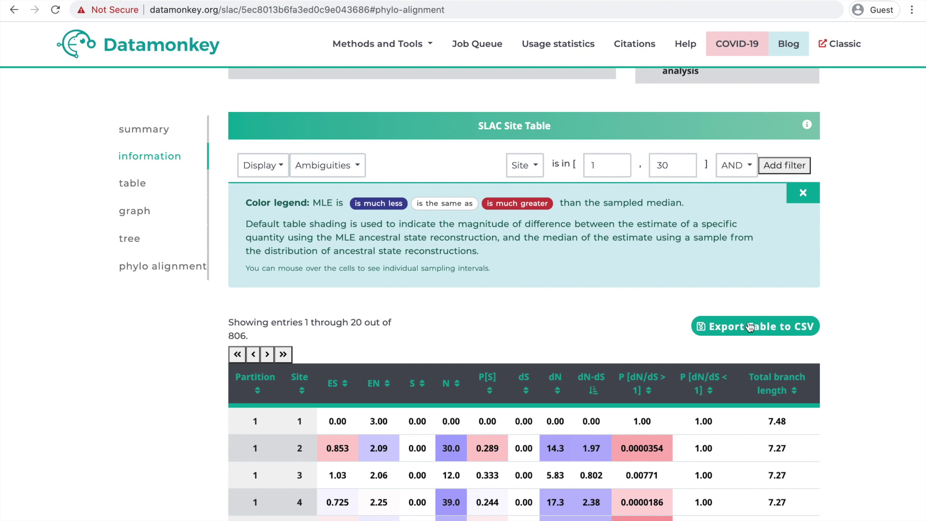
Examine the sampling intervals of site 2's P[S] and P [dN/dS > 1] values and the dN-dS column description
scroll(486, 320, down, 3)
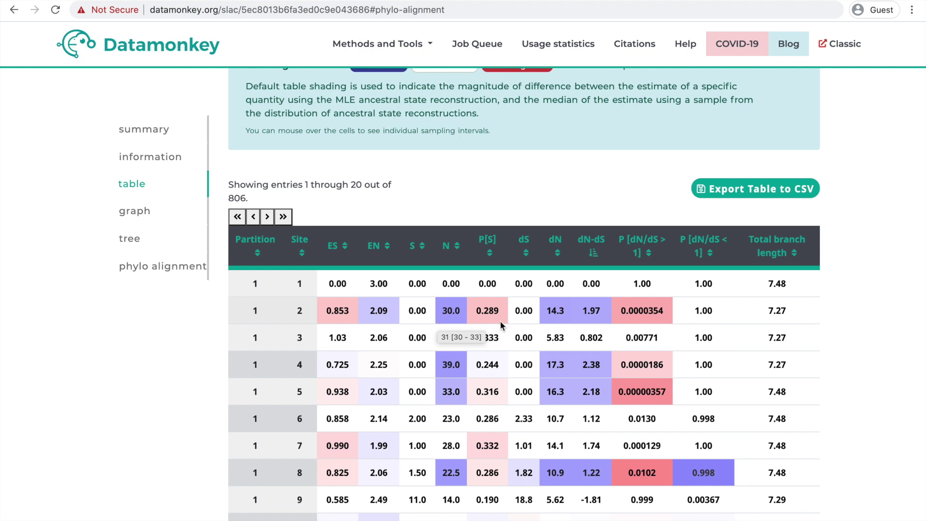
mouse_move(498, 318)
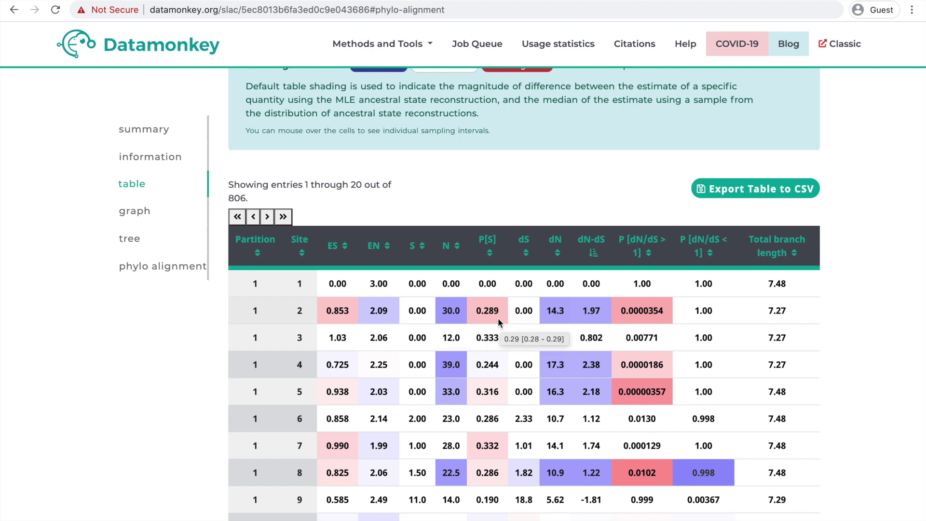
mouse_move(626, 313)
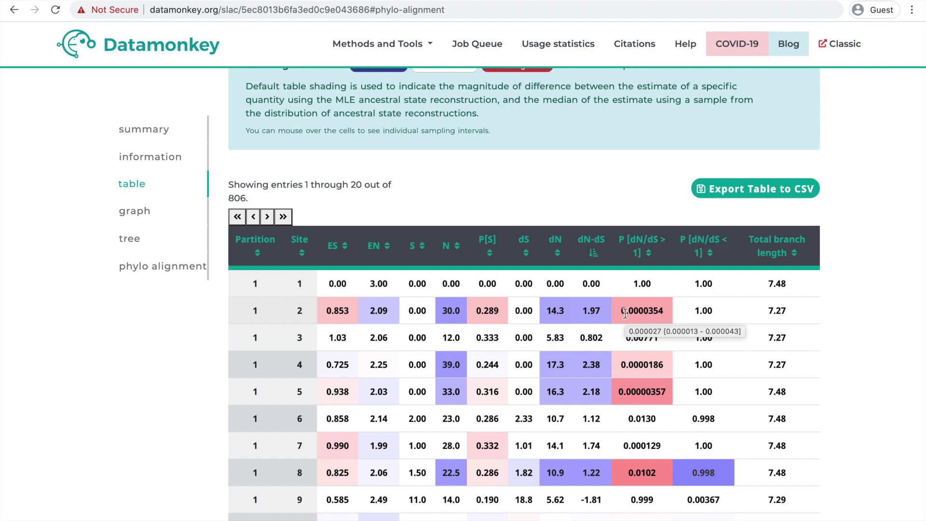
mouse_move(689, 314)
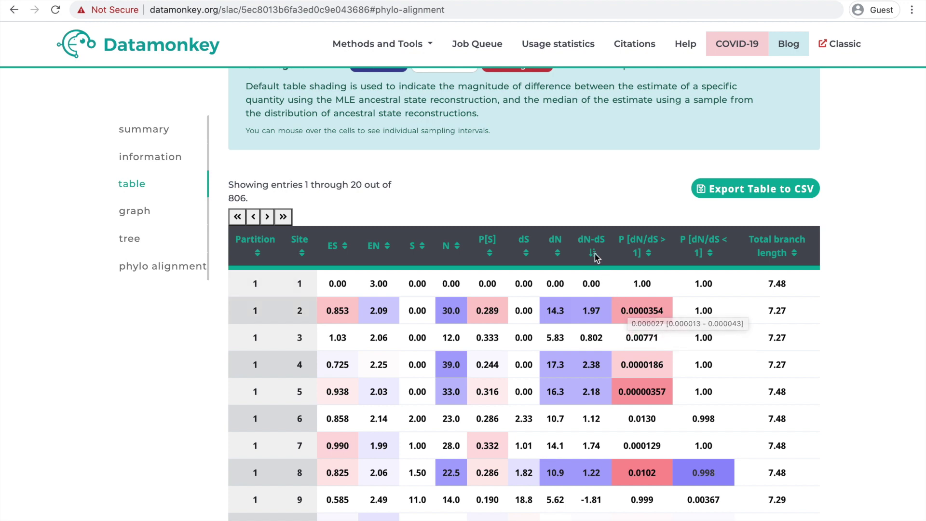
mouse_move(595, 240)
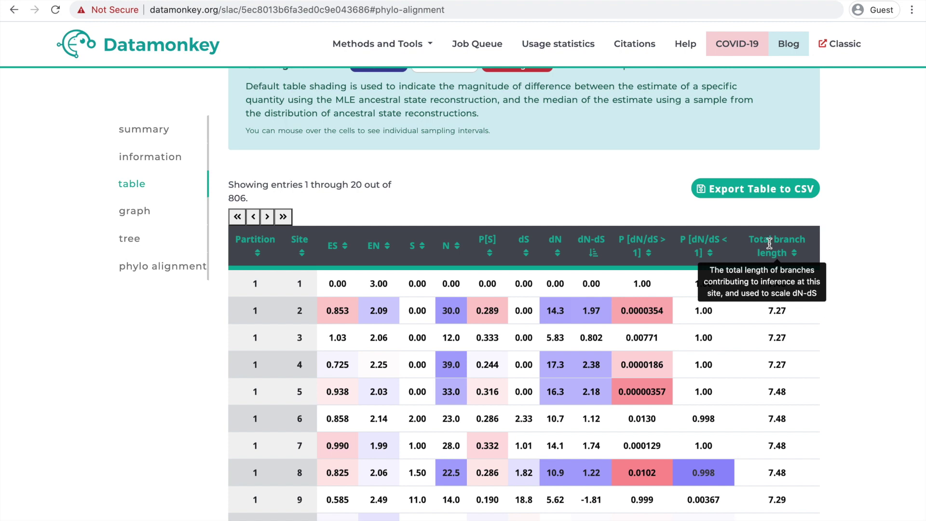
Sort the site table by dN-dS in ascending order, return it to descending order, and inspect site 89's P [dN/dS > 1] interval
click(595, 254)
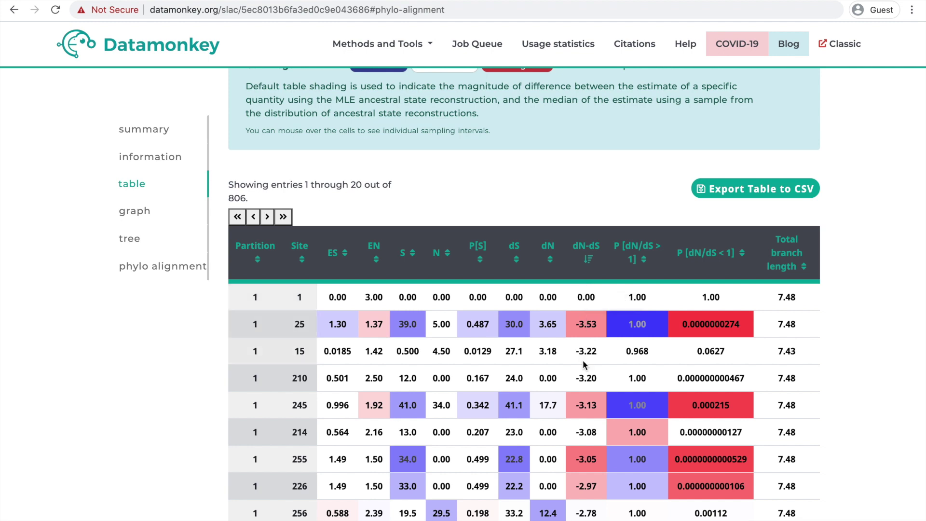
mouse_move(583, 360)
click(592, 258)
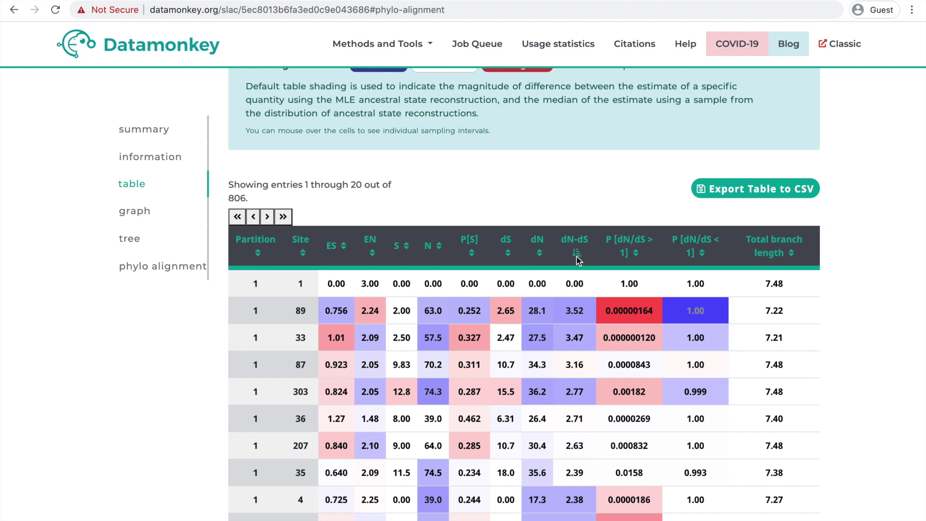
click(577, 257)
click(577, 256)
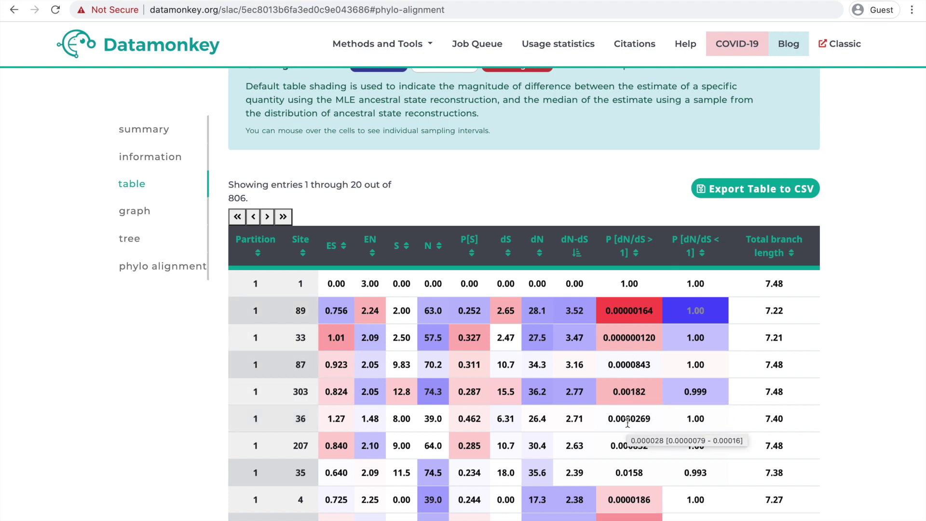
mouse_move(630, 311)
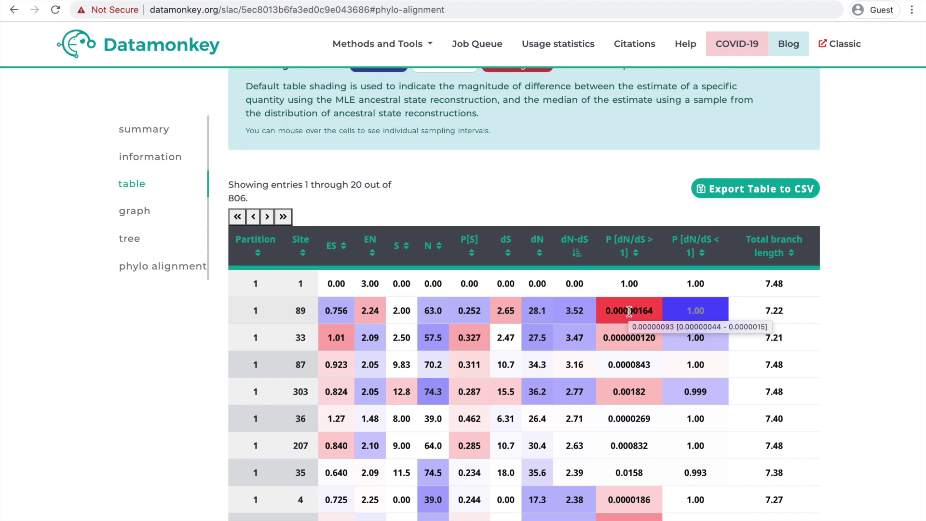
Review the variables available for the X-axis and Y-axis of the SLAC Site Graph without changing them
scroll(579, 429, down, 12)
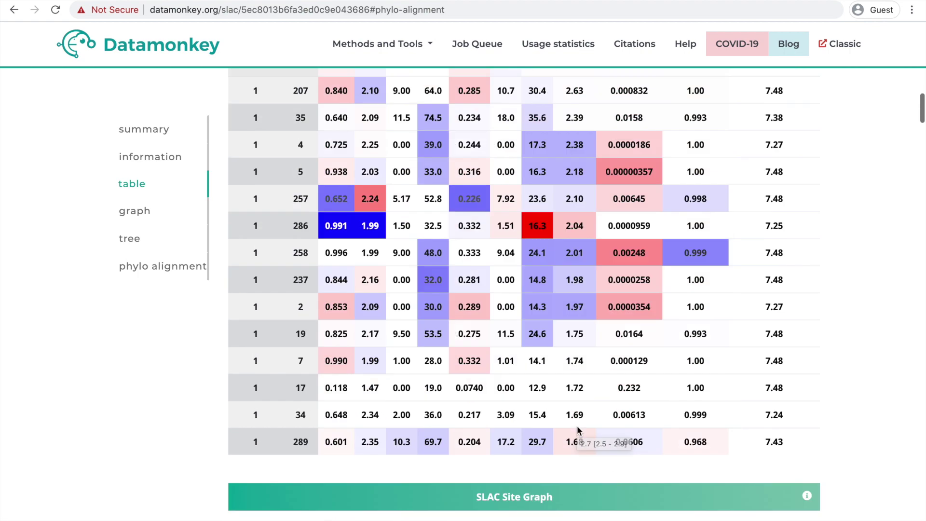
scroll(578, 430, down, 2)
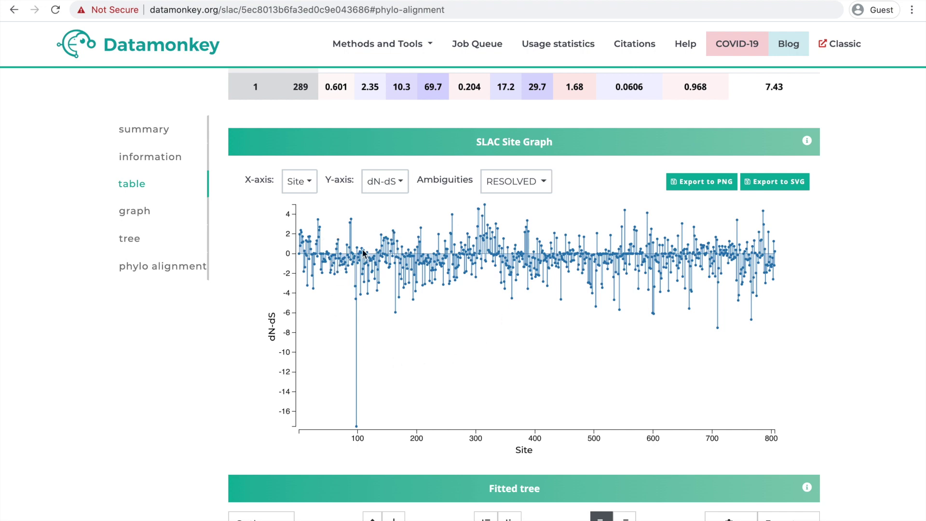
click(299, 181)
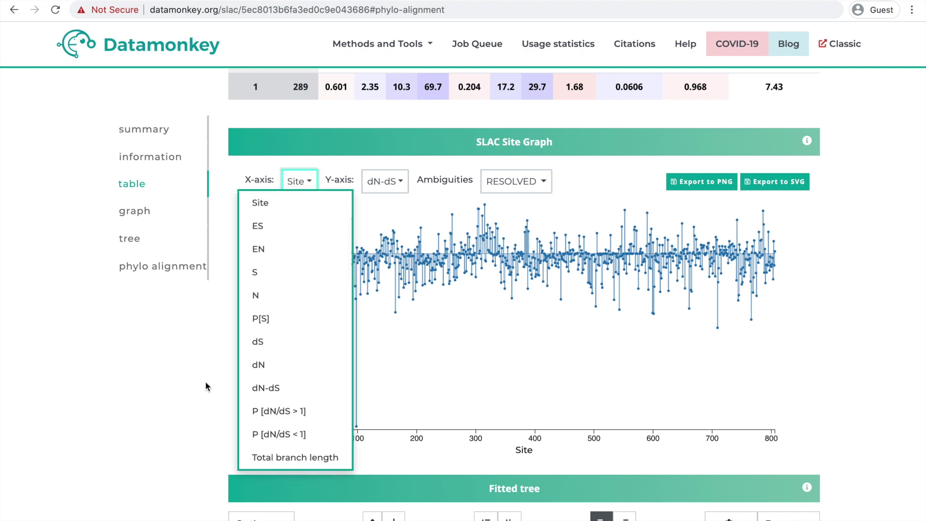
click(380, 182)
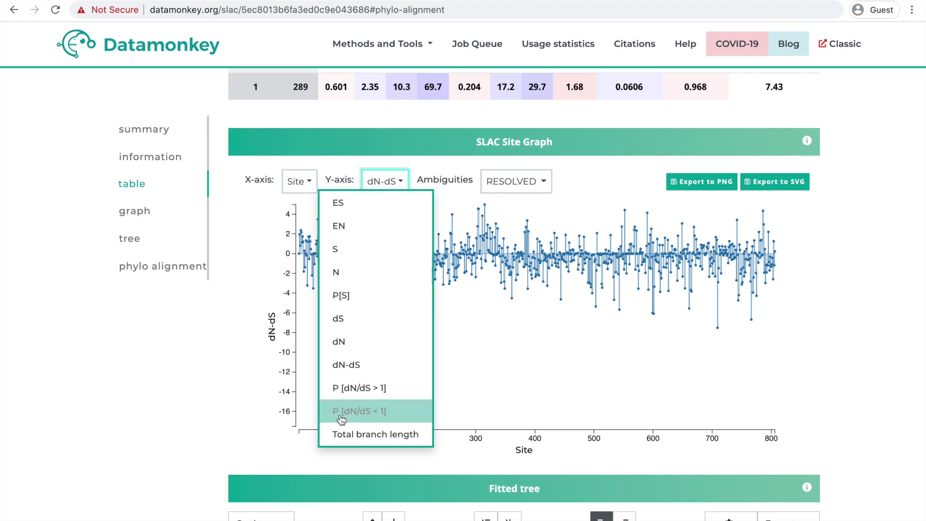
click(269, 328)
Set the SLAC Phylogenetic Alignment's current site to 626 and show amino acid on the tree
scroll(271, 328, down, 15)
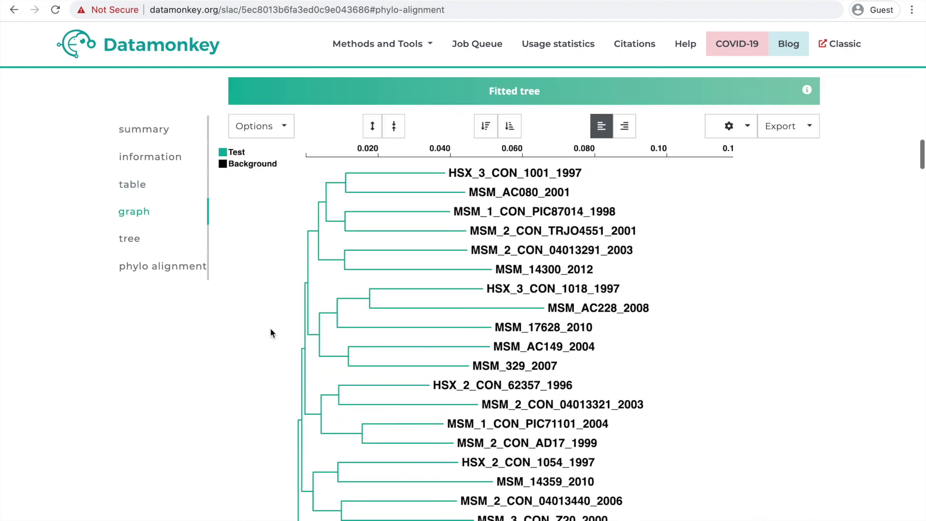
scroll(270, 328, down, 15)
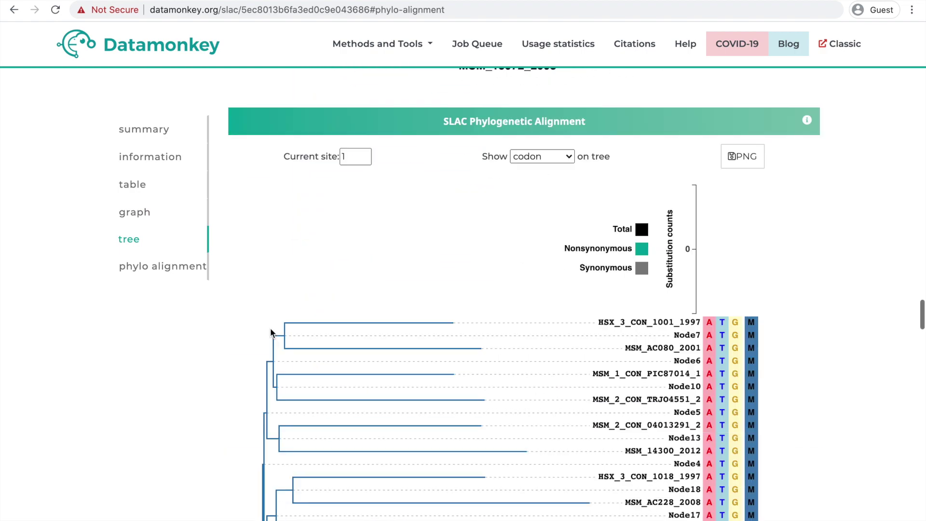
scroll(270, 328, up, 2)
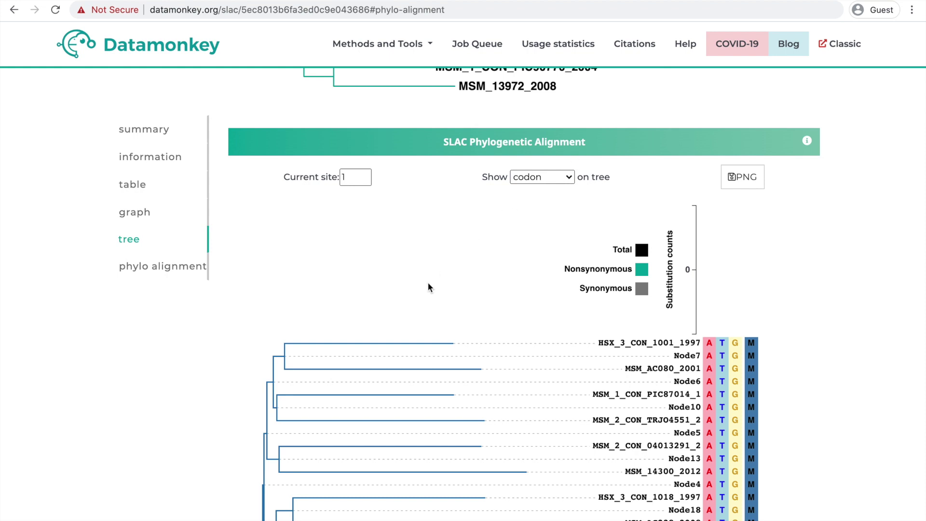
scroll(428, 287, down, 10)
scroll(428, 282, up, 10)
click(355, 153)
key(BackSpace)
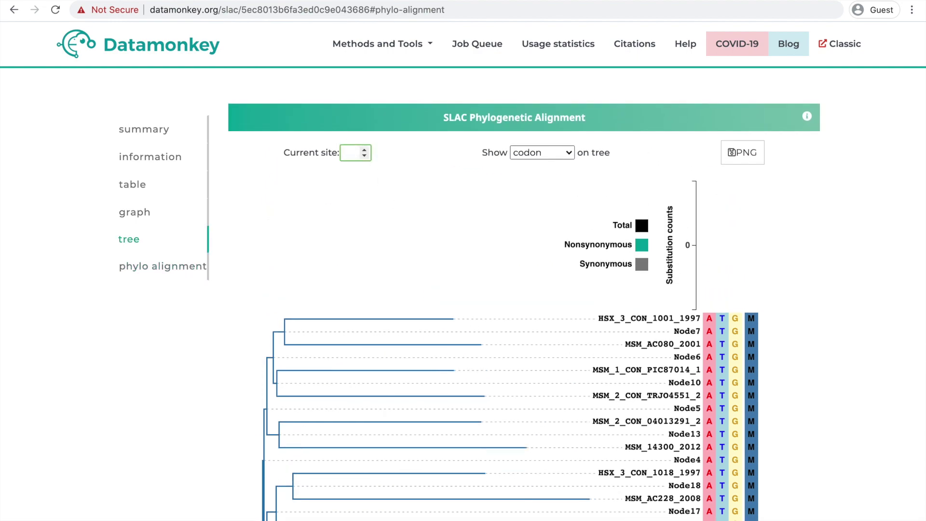
text(626)
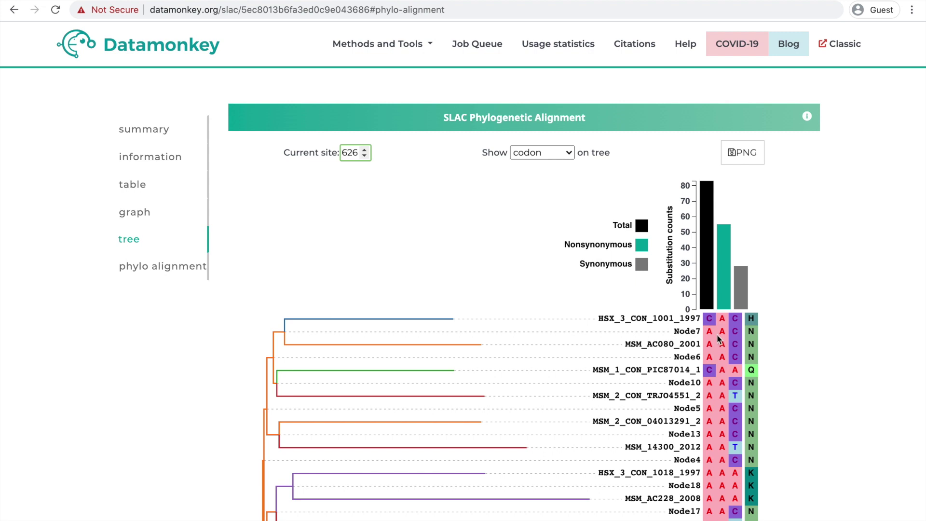
click(570, 153)
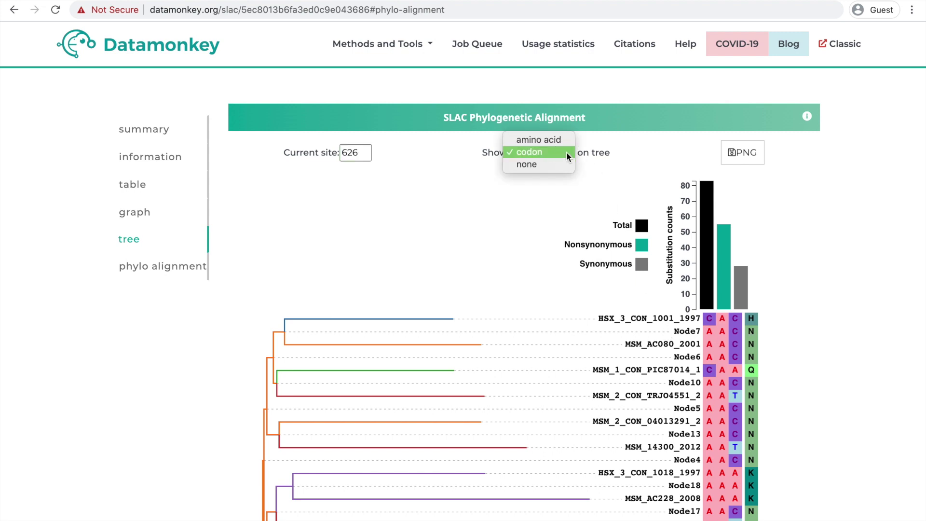
click(535, 138)
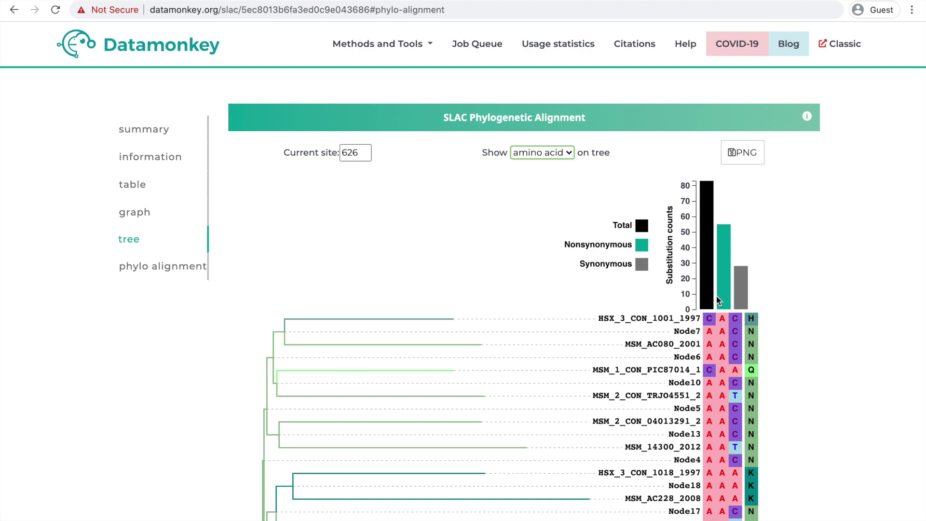
Look through the amino acid coloring of the SLAC Phylogenetic Alignment tree, and switch the tree to show codon
scroll(716, 297, down, 3)
scroll(716, 296, down, 9)
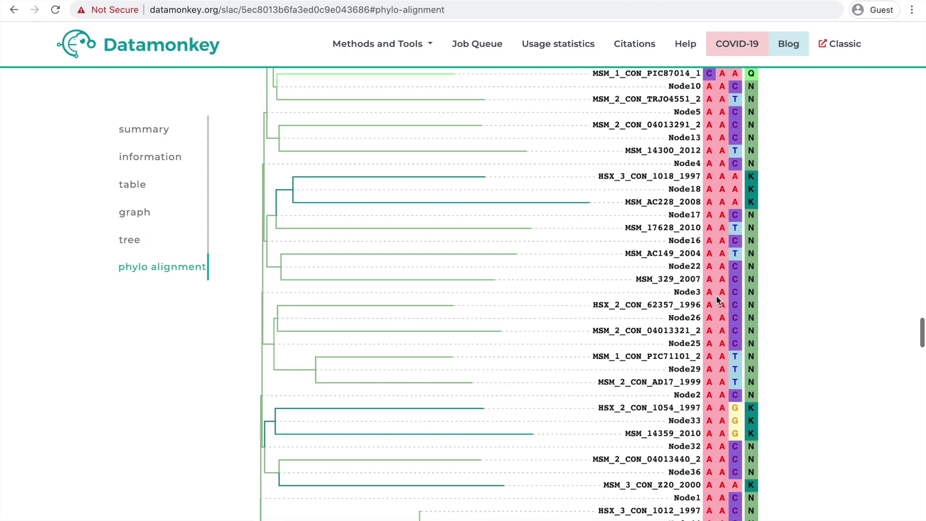
scroll(717, 300, down, 7)
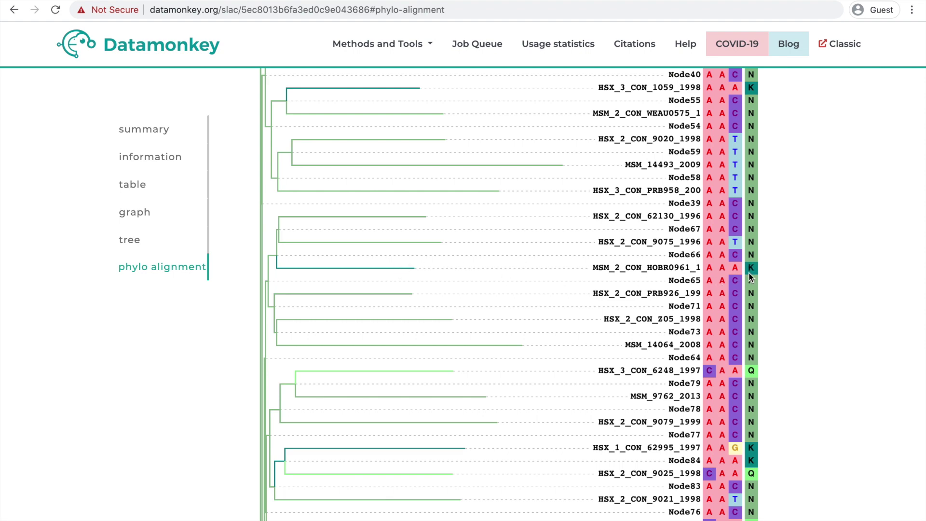
scroll(751, 384, up, 10)
scroll(749, 380, up, 4)
click(529, 342)
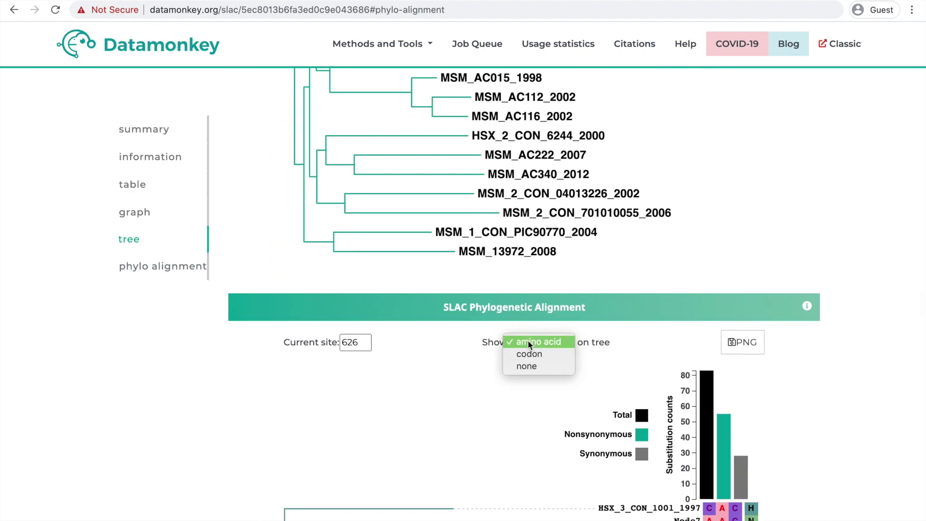
click(529, 354)
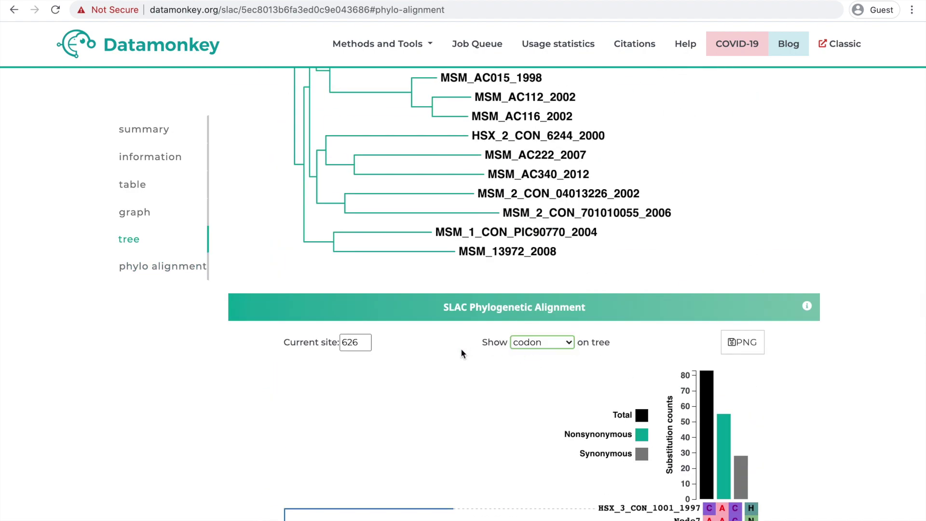
Examine the codon-colored branches against the codons and amino acids of the sequences and nodes along the site 626 alignment
scroll(579, 476, down, 5)
scroll(578, 471, down, 20)
scroll(578, 471, down, 9)
scroll(578, 470, up, 20)
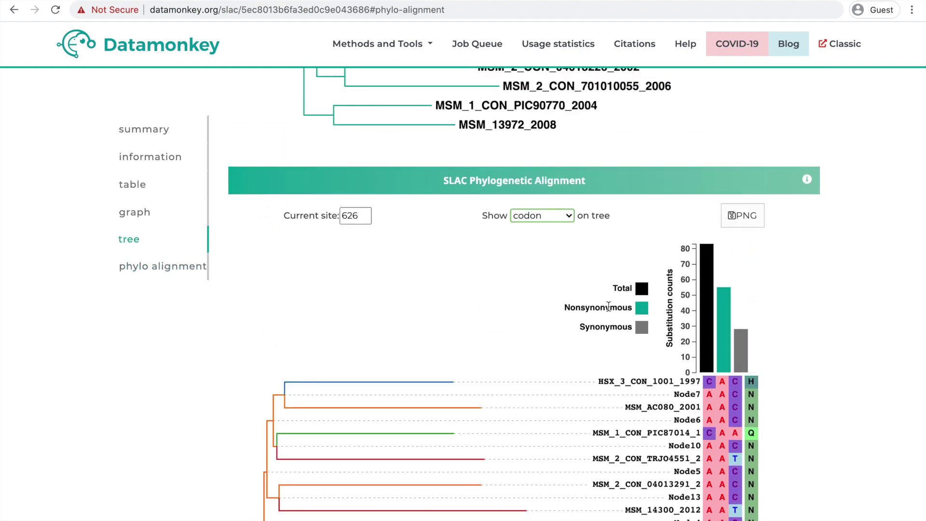
scroll(609, 308, down, 10)
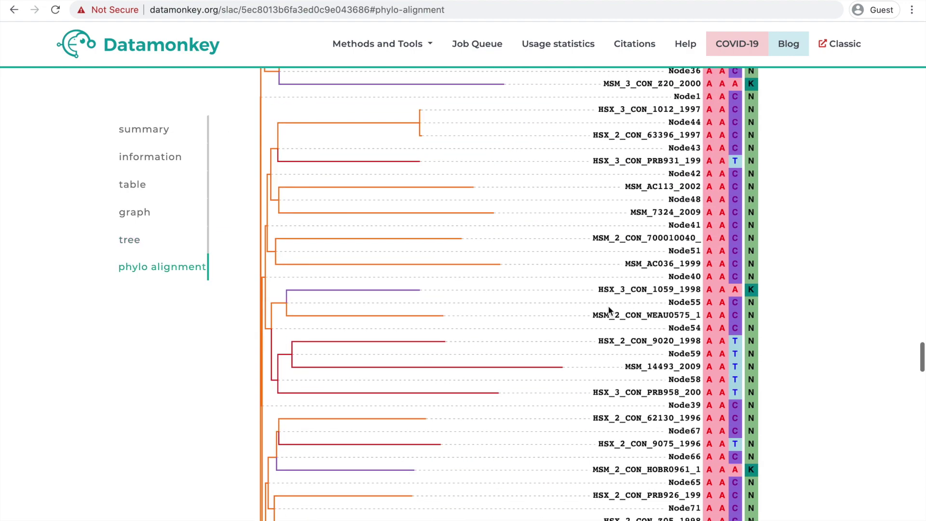
scroll(608, 310, down, 9)
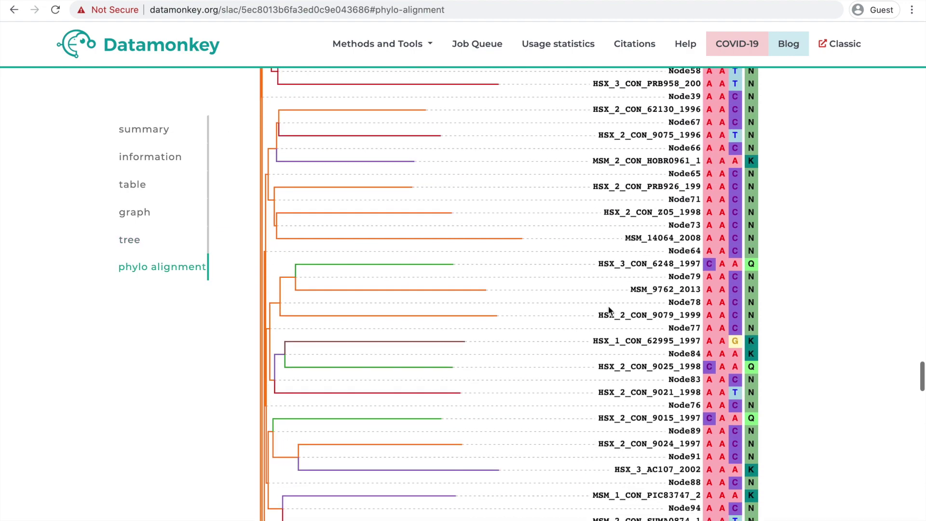
scroll(608, 309, down, 6)
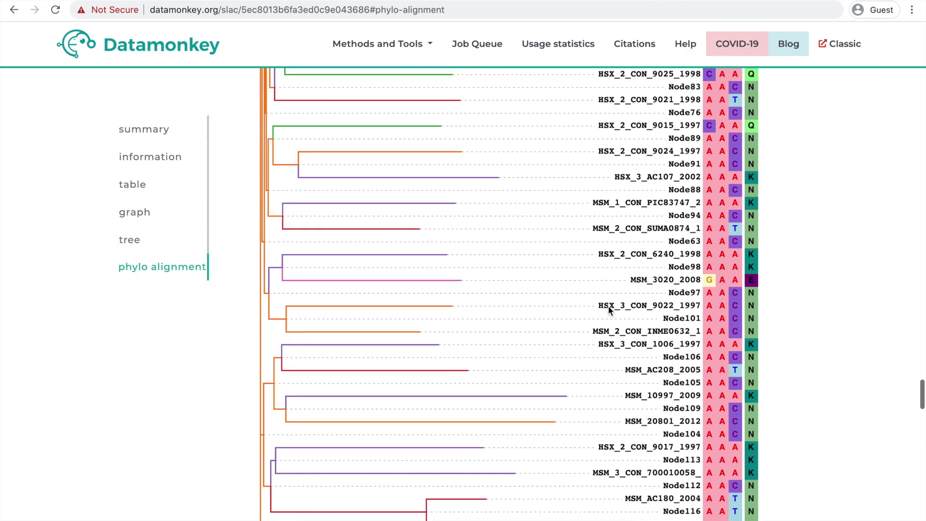
scroll(609, 309, down, 3)
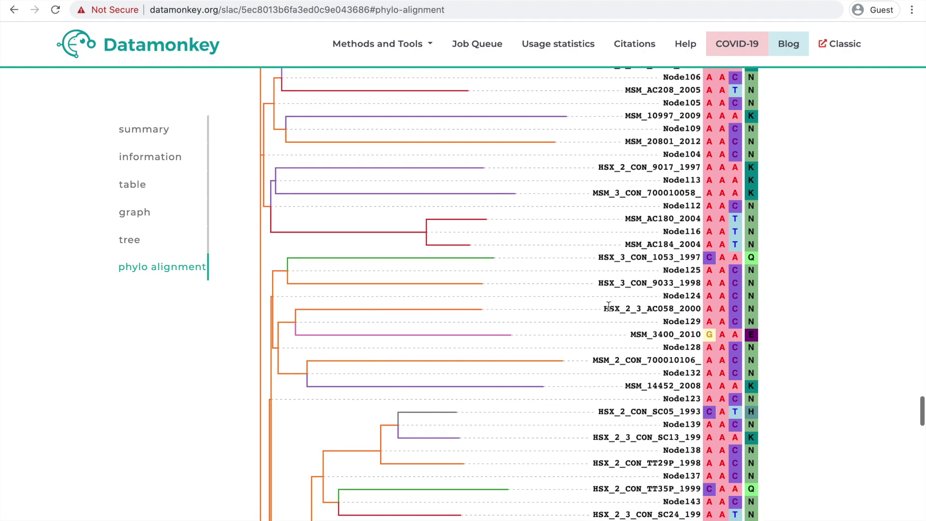
scroll(609, 307, down, 20)
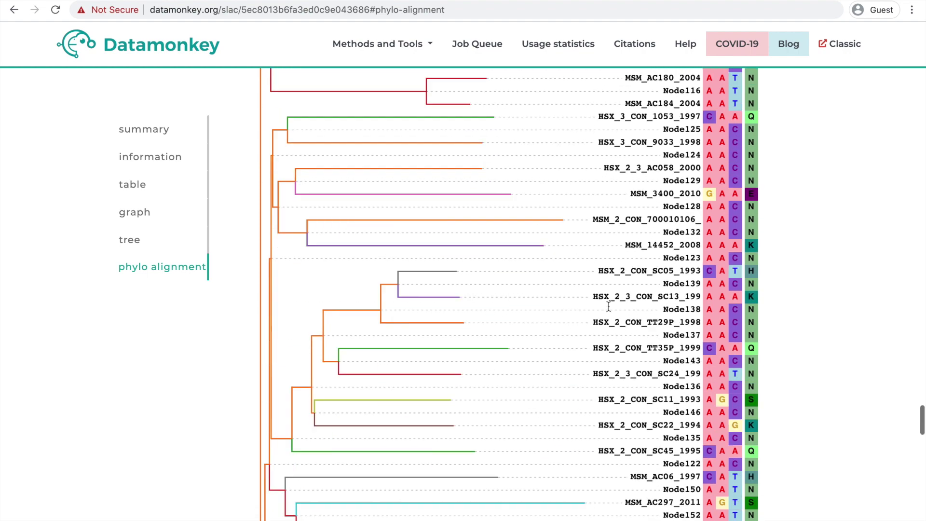